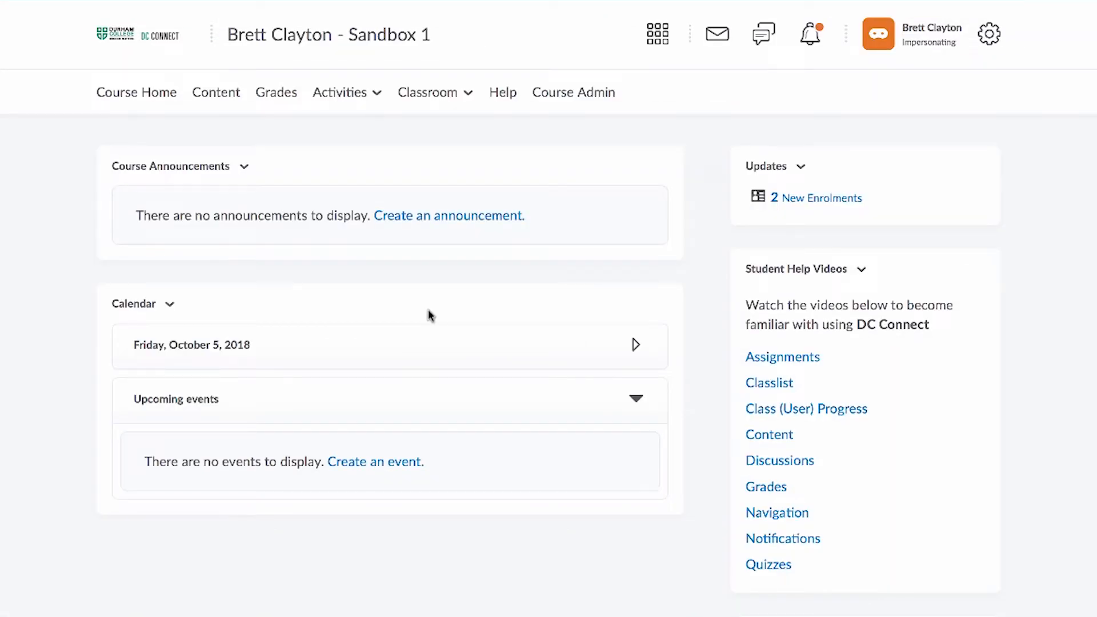
- Open the Intelligent Agents tool from the course's administration tools
left_click(568, 93)
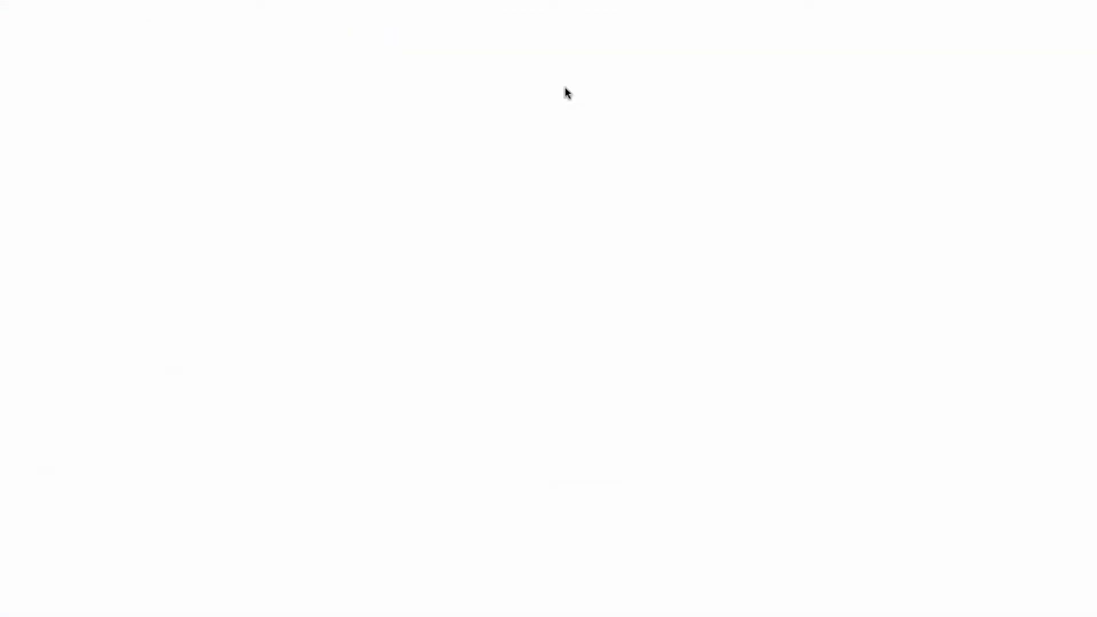
scroll(368, 498, "down", 5)
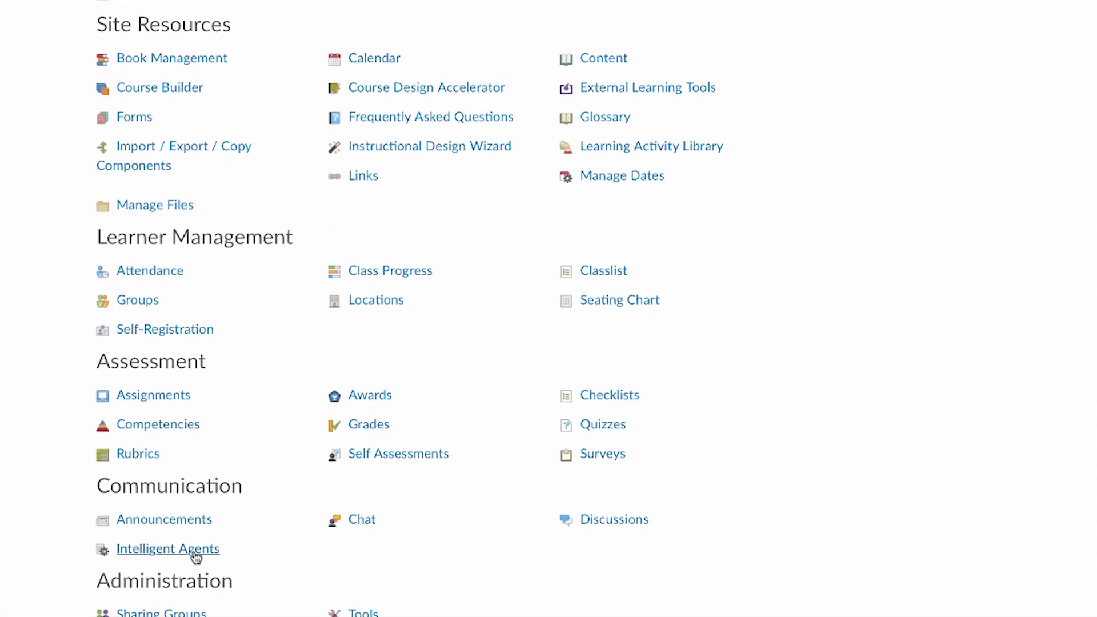
left_click(195, 552)
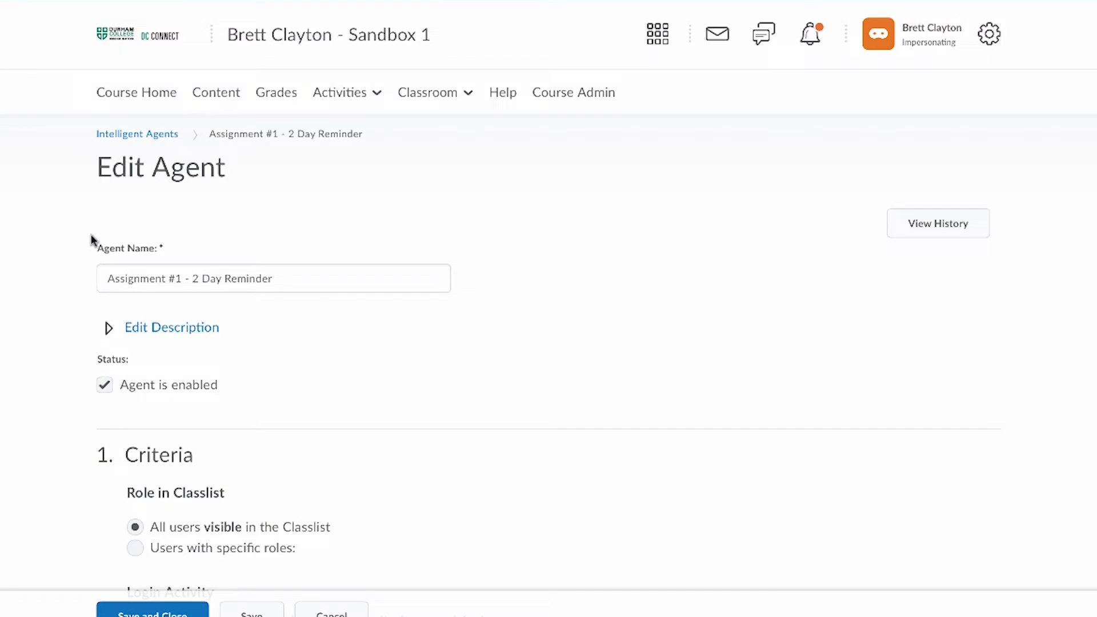
- Examine the agent's name, description, enabled status and the role, login and course activity criteria
left_click(284, 280)
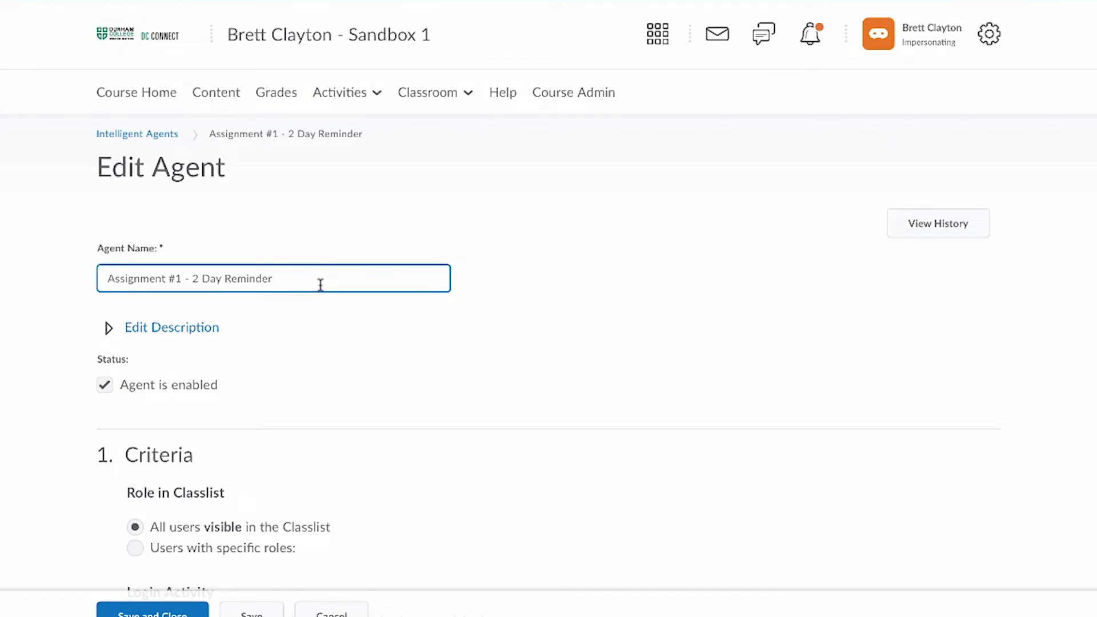
left_click(204, 327)
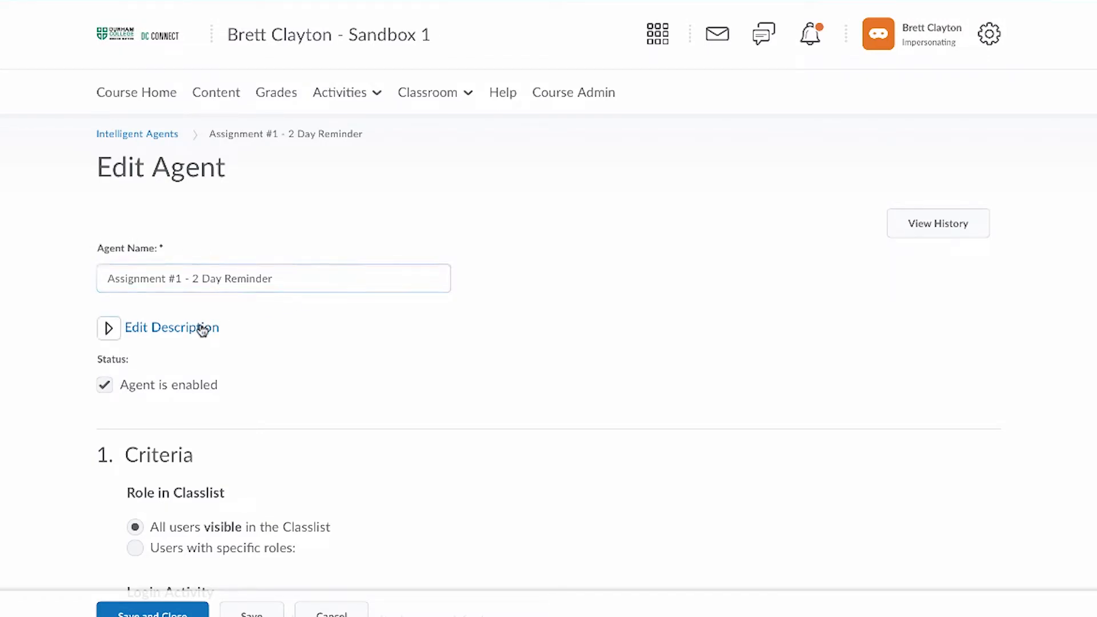
scroll(202, 331, "down", 1)
scroll(203, 331, "down", 1)
left_click(200, 324)
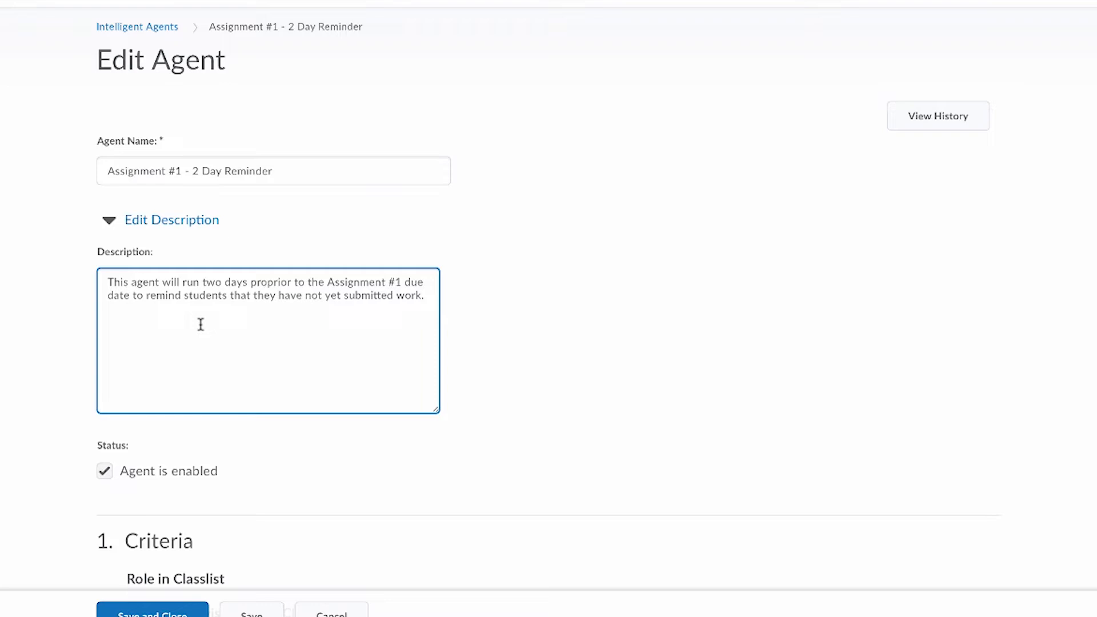
scroll(200, 324, "down", 3)
left_click(89, 269)
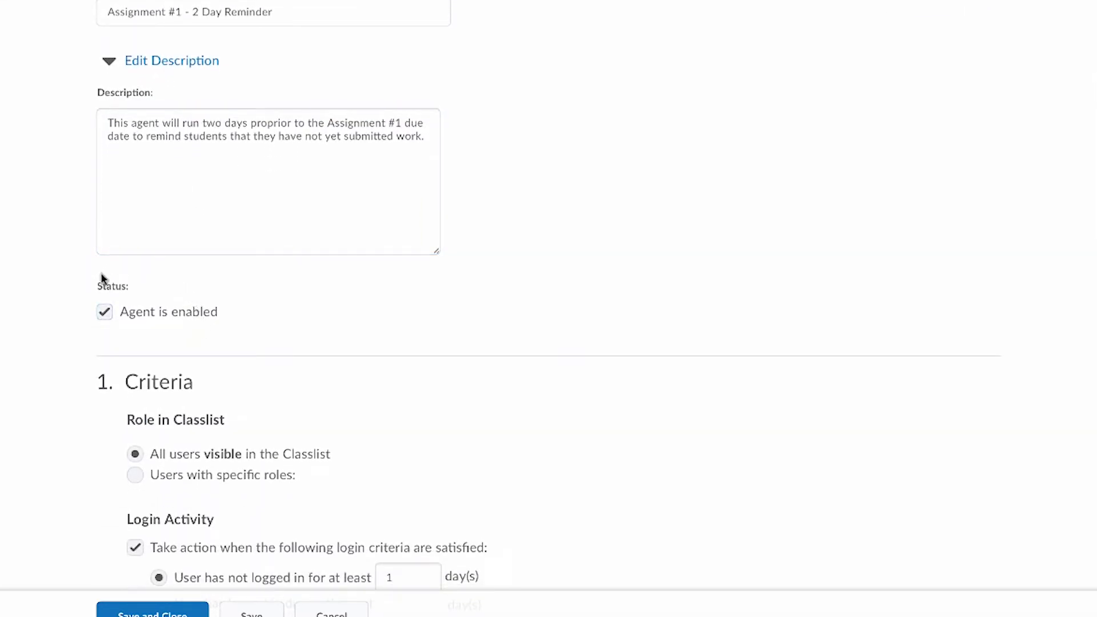
scroll(102, 280, "down", 4)
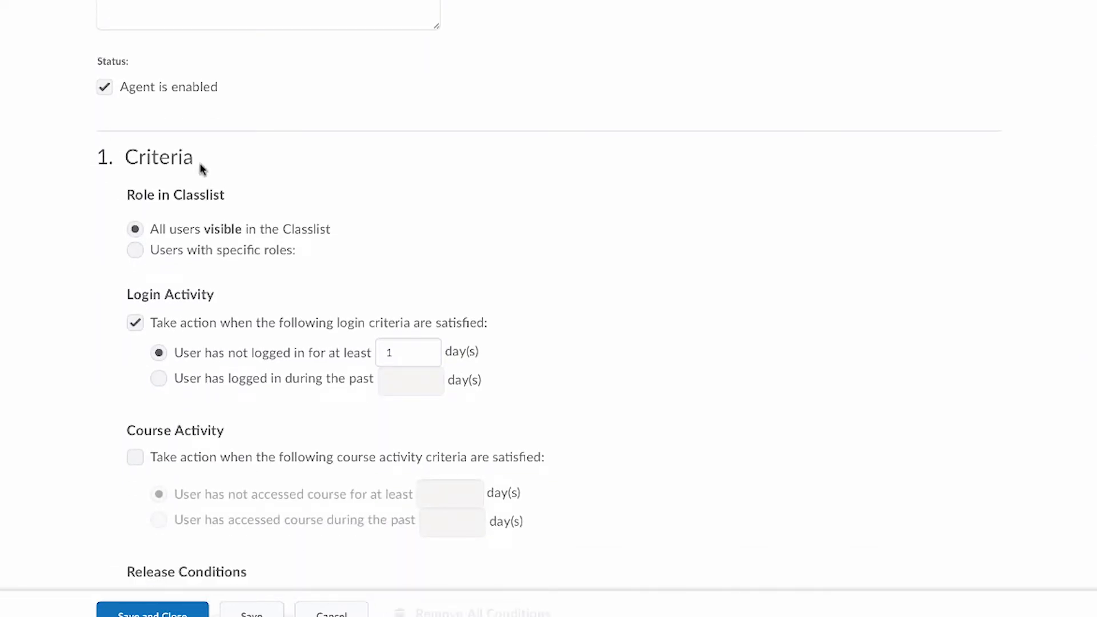
- Create and attach a release condition of type "No submission to folder" for the Assignment #1 submission folder
scroll(202, 167, "down", 6)
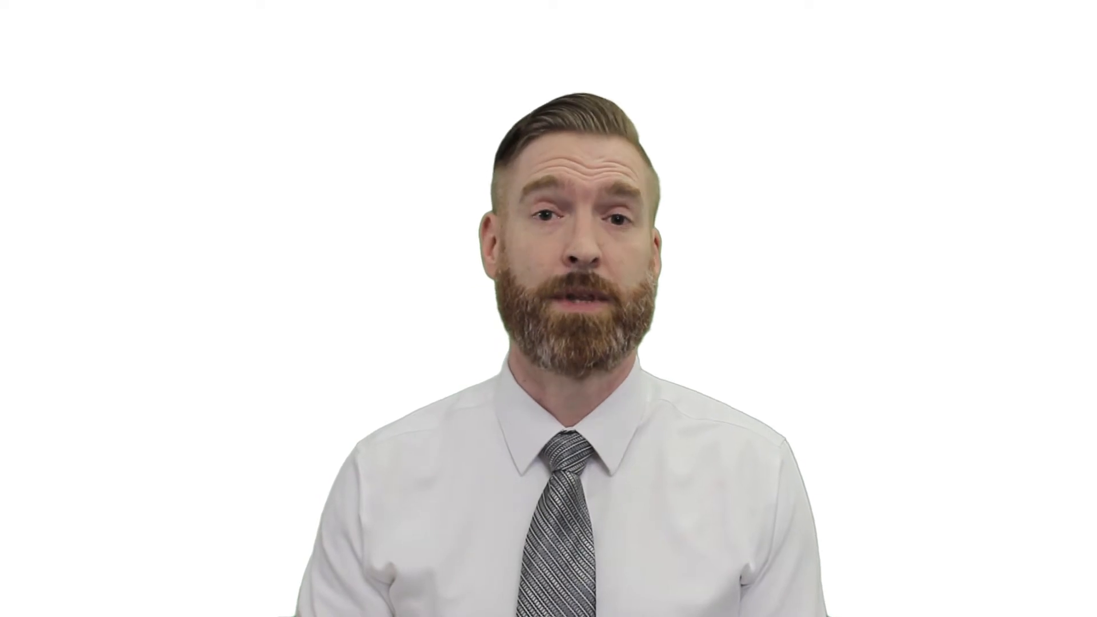
left_click(312, 287)
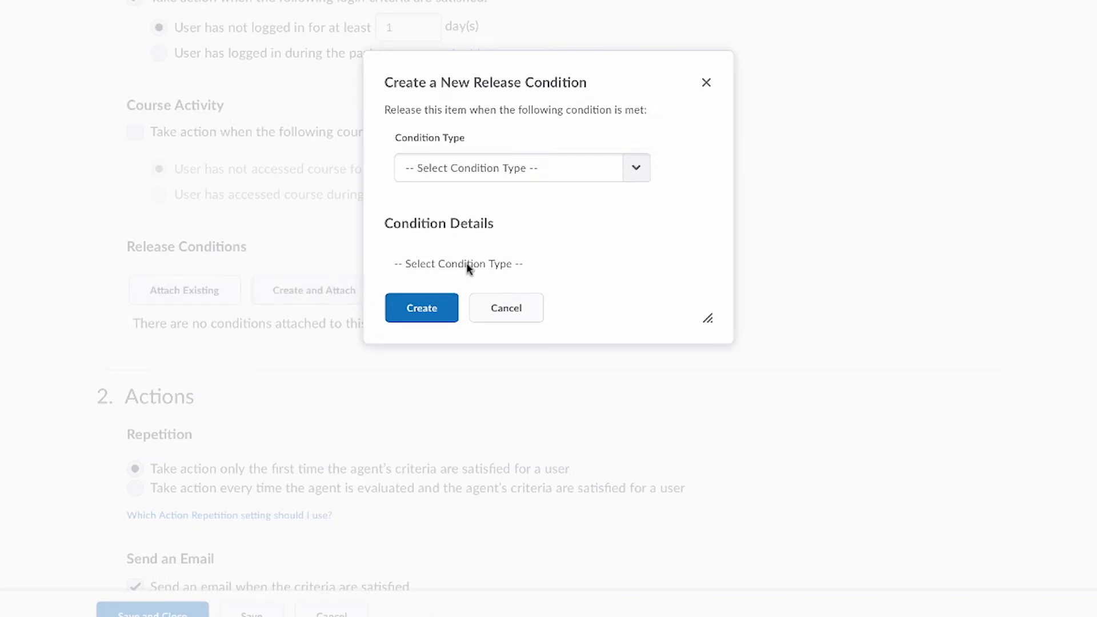
left_click(531, 169)
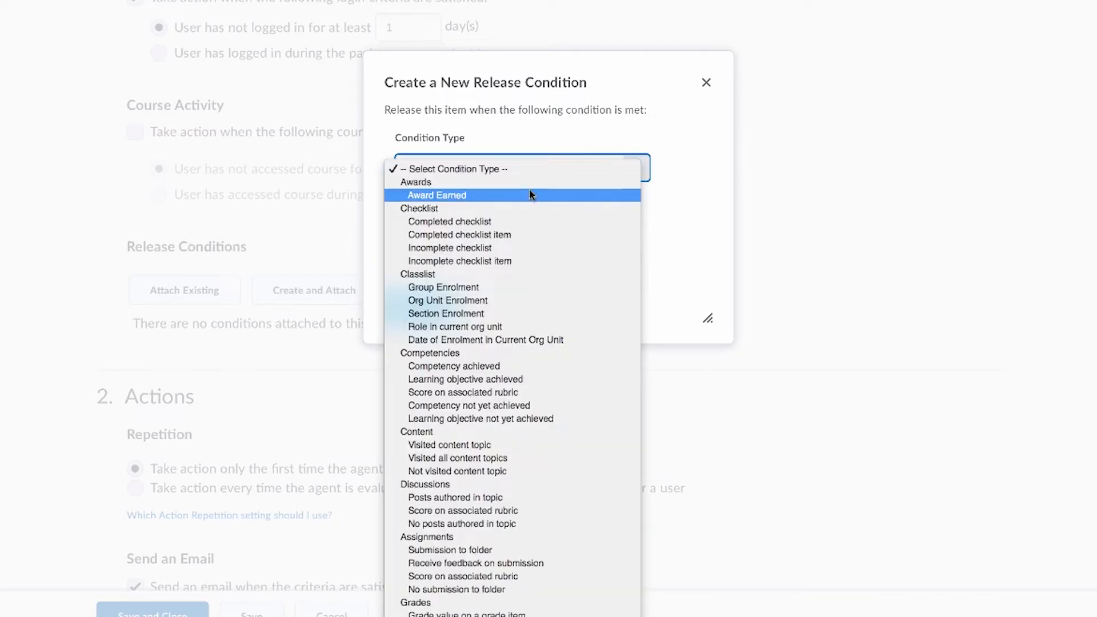
left_click(510, 590)
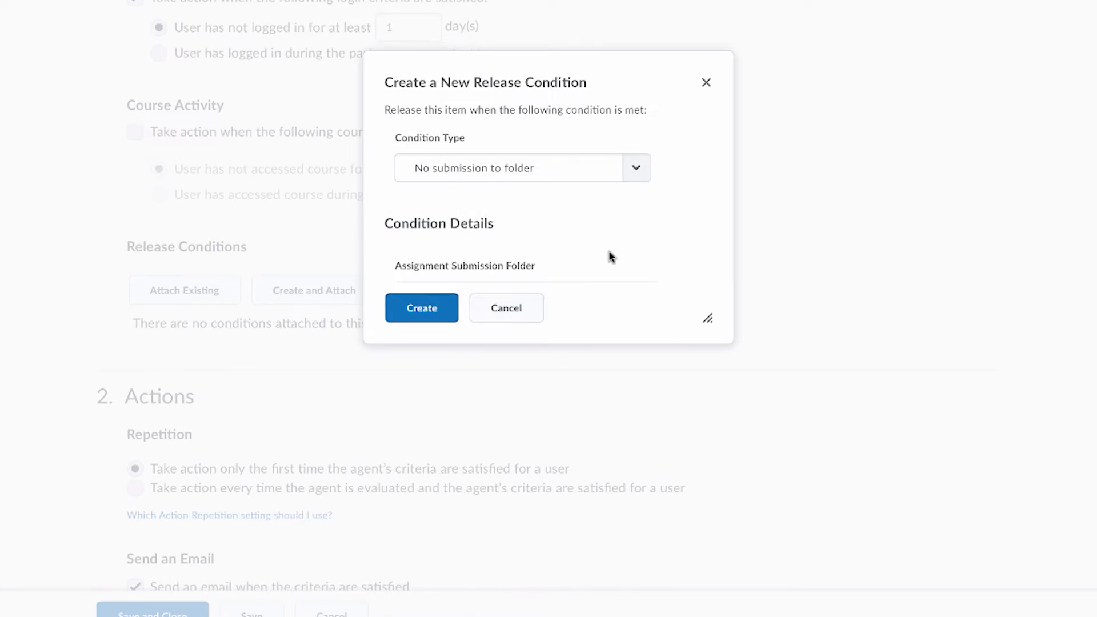
scroll(609, 251, "down", 2)
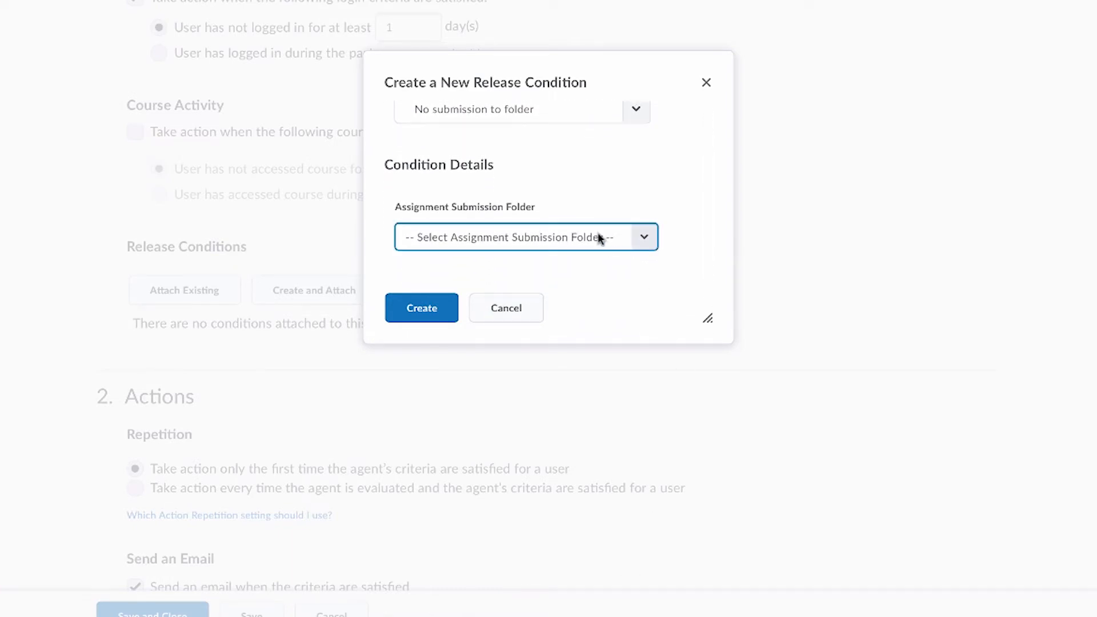
left_click(597, 238)
left_click(547, 267)
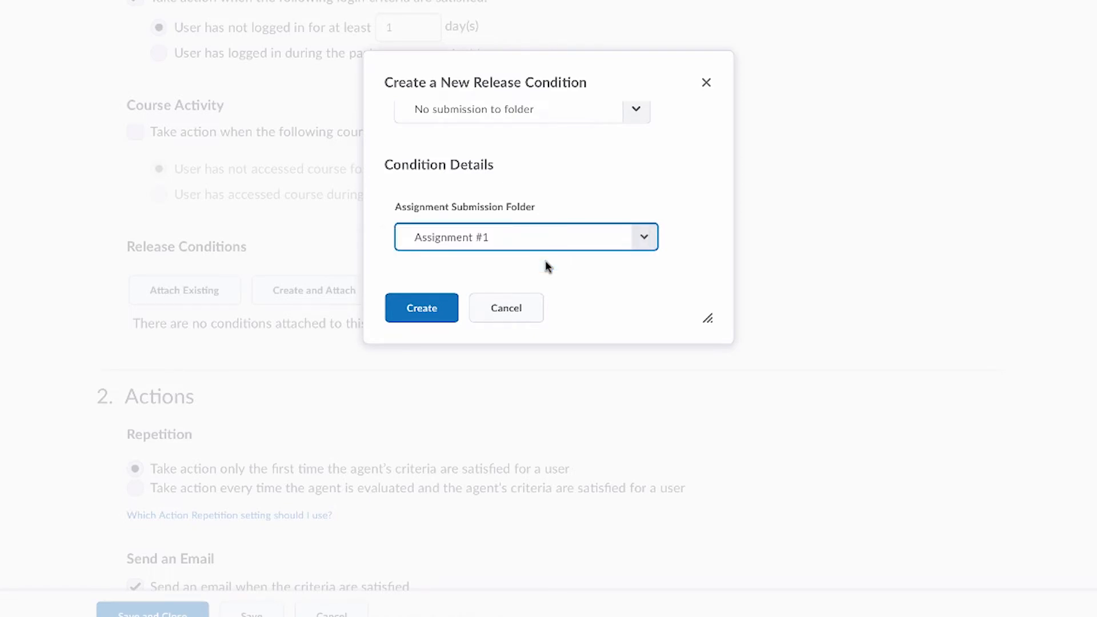
left_click_drag(708, 326, 830, 443)
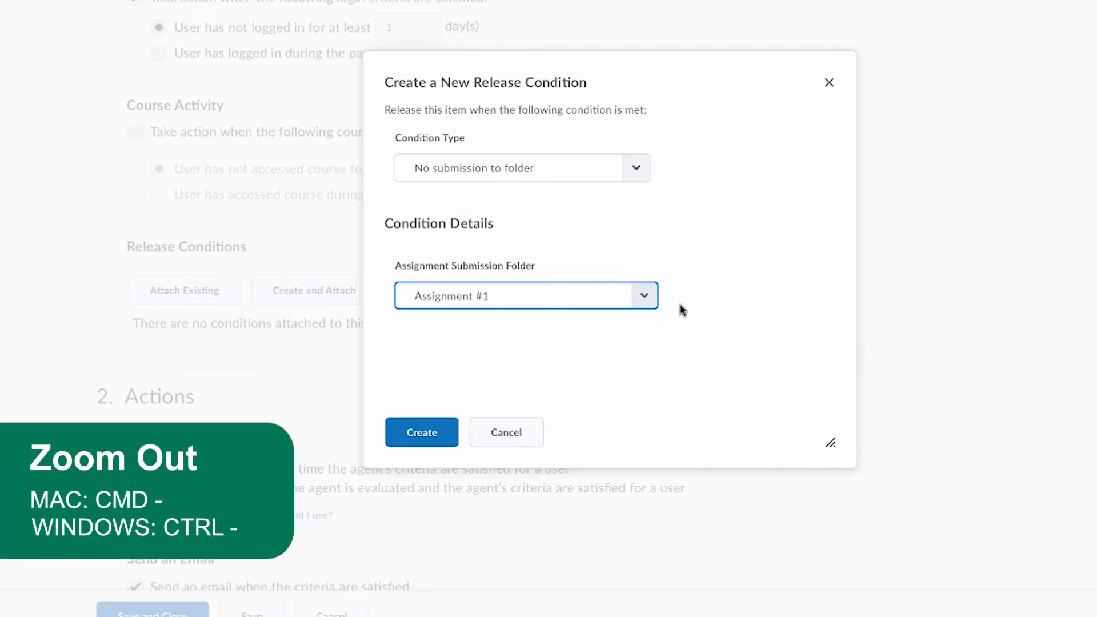
left_click(420, 433)
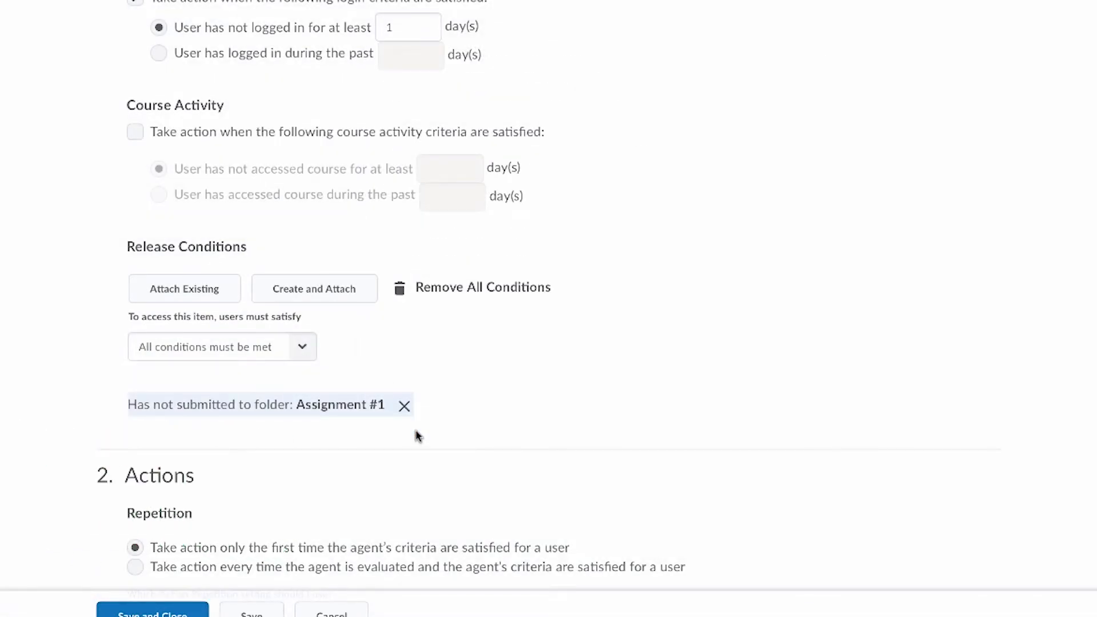
- Examine the agent's action settings: repetition, email sending option, recipients, subject and message body
scroll(417, 435, "down", 5)
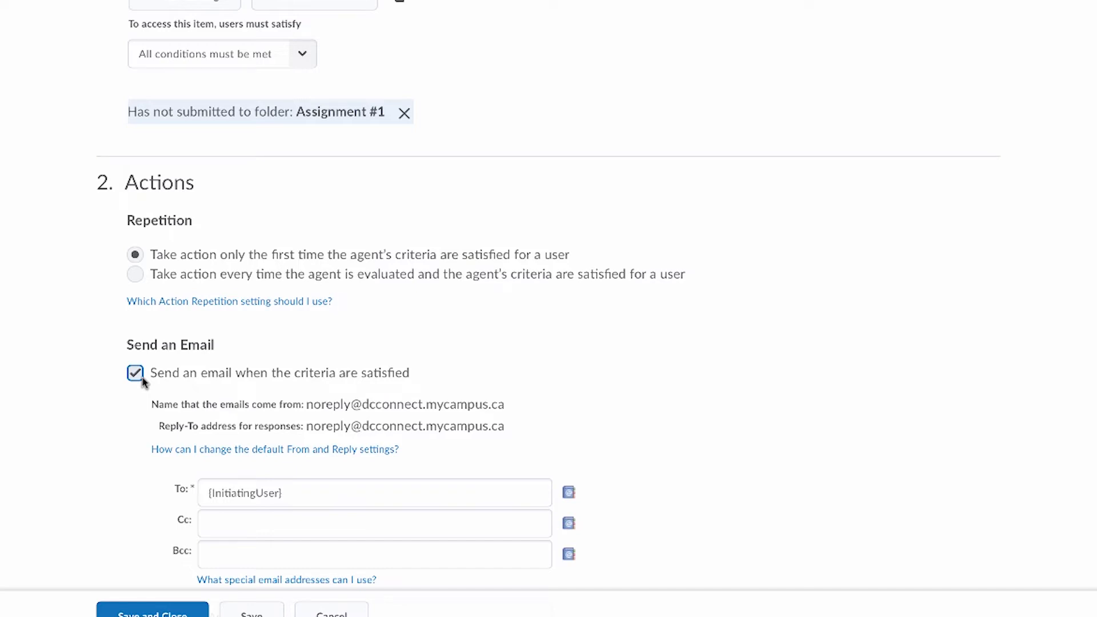
scroll(143, 382, "down", 4)
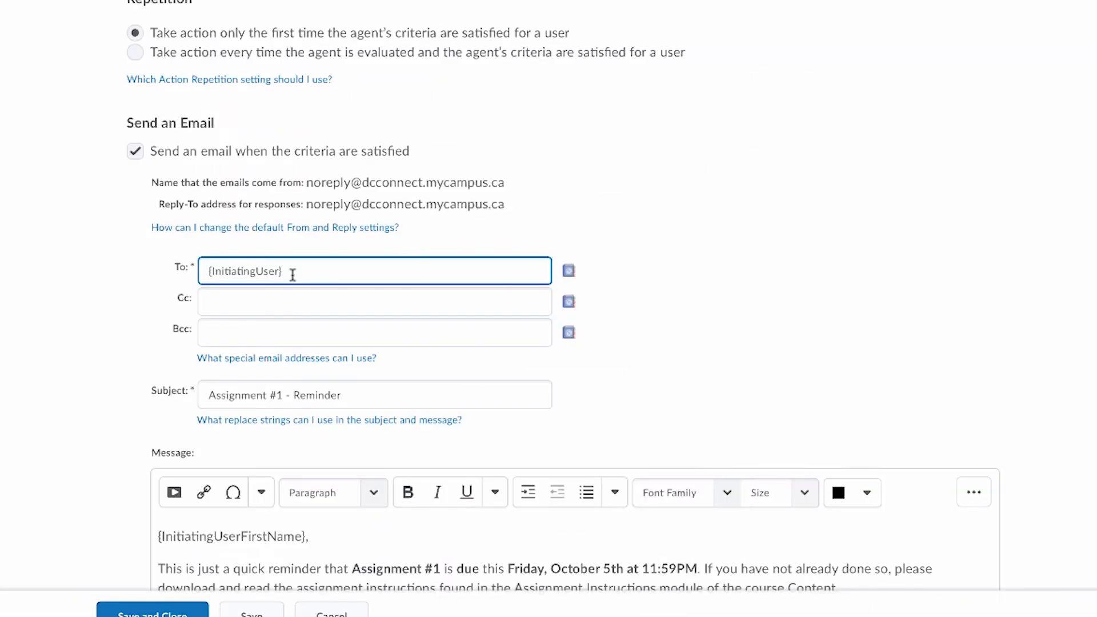
scroll(293, 275, "down", 1)
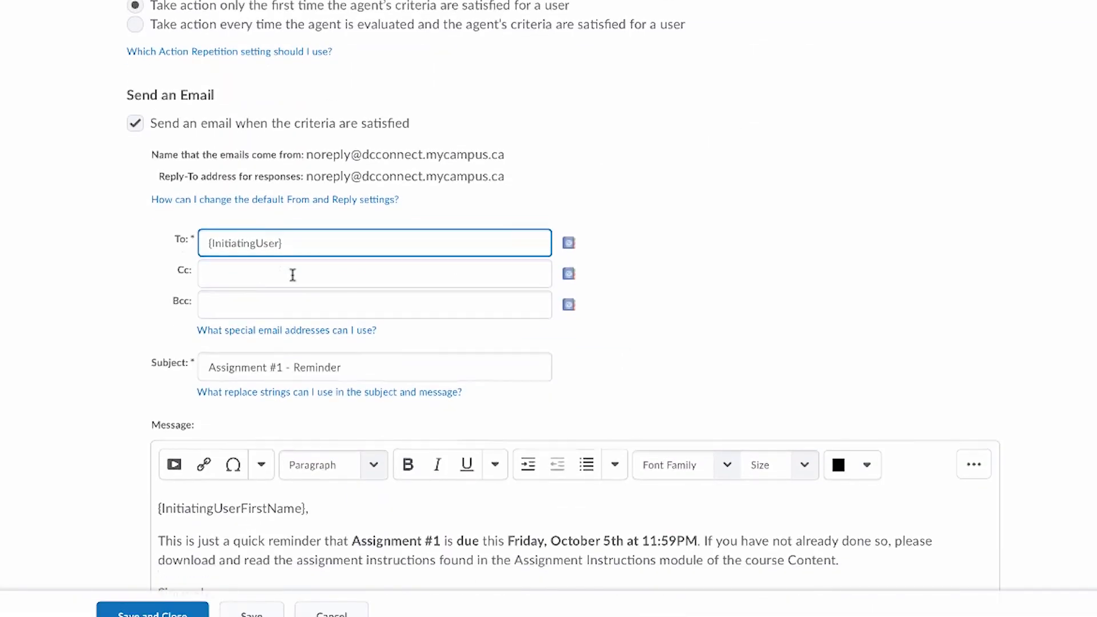
scroll(292, 275, "down", 3)
left_click(348, 241)
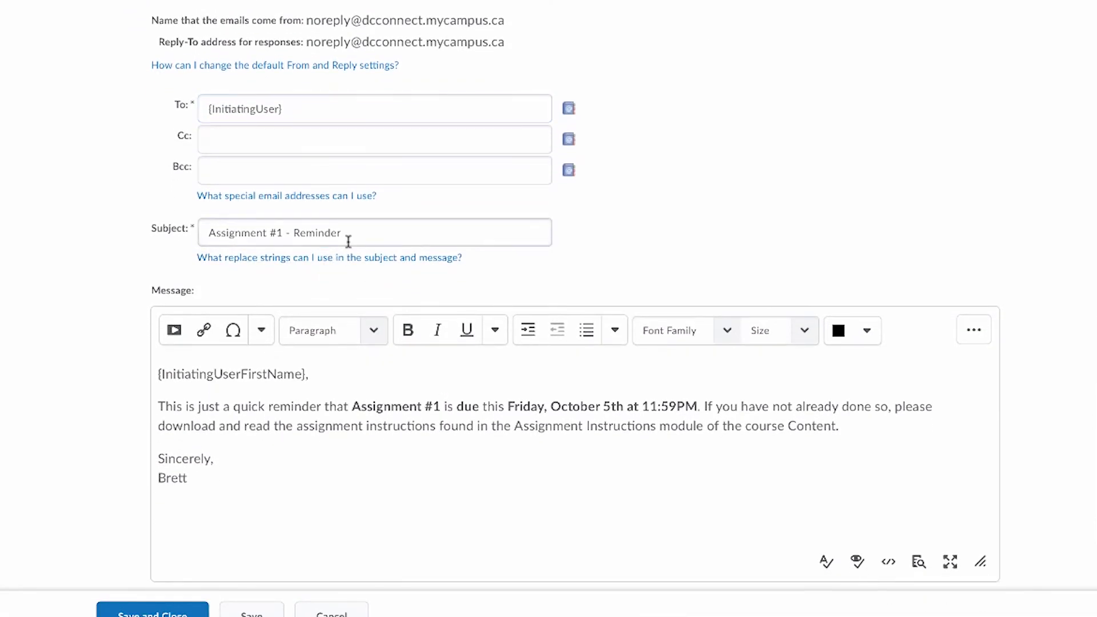
left_click(349, 234)
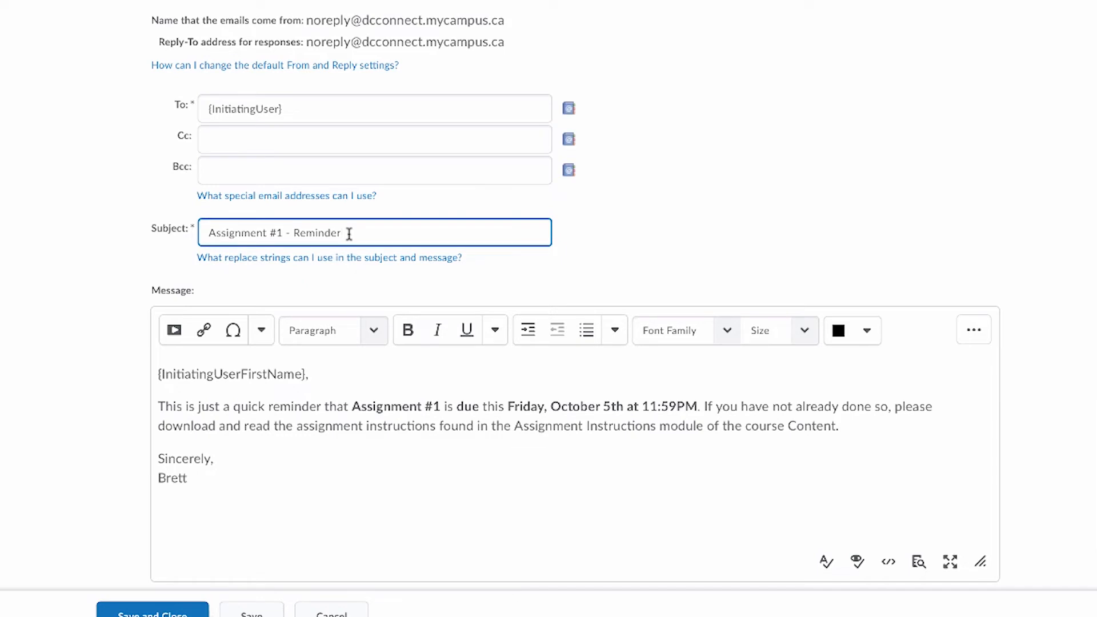
scroll(349, 234, "down", 2)
left_click(336, 246)
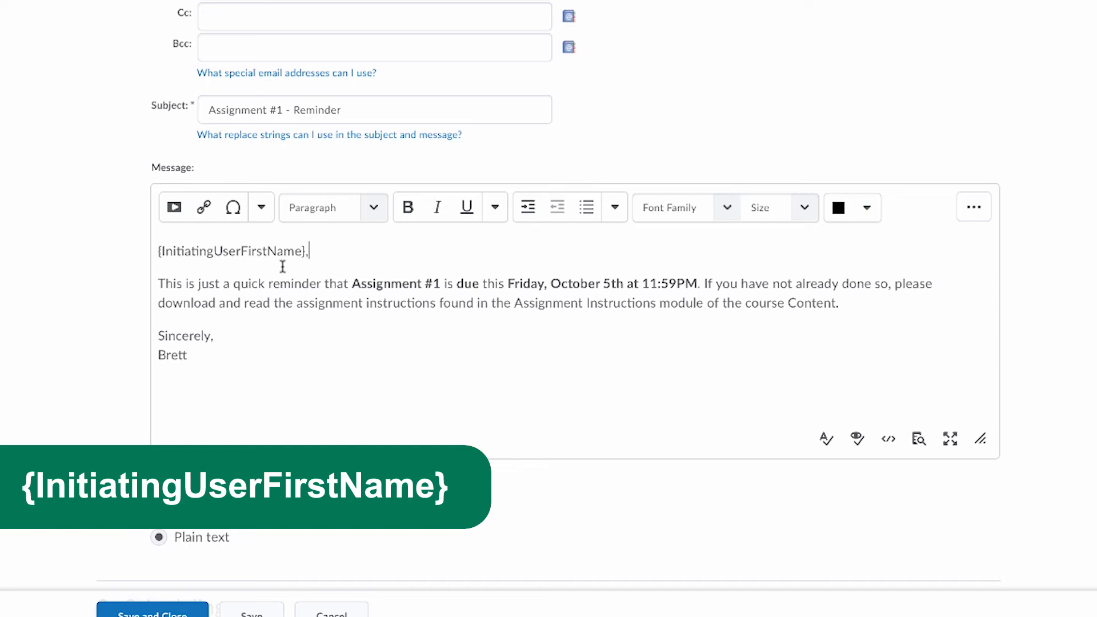
left_click_drag(158, 284, 304, 347)
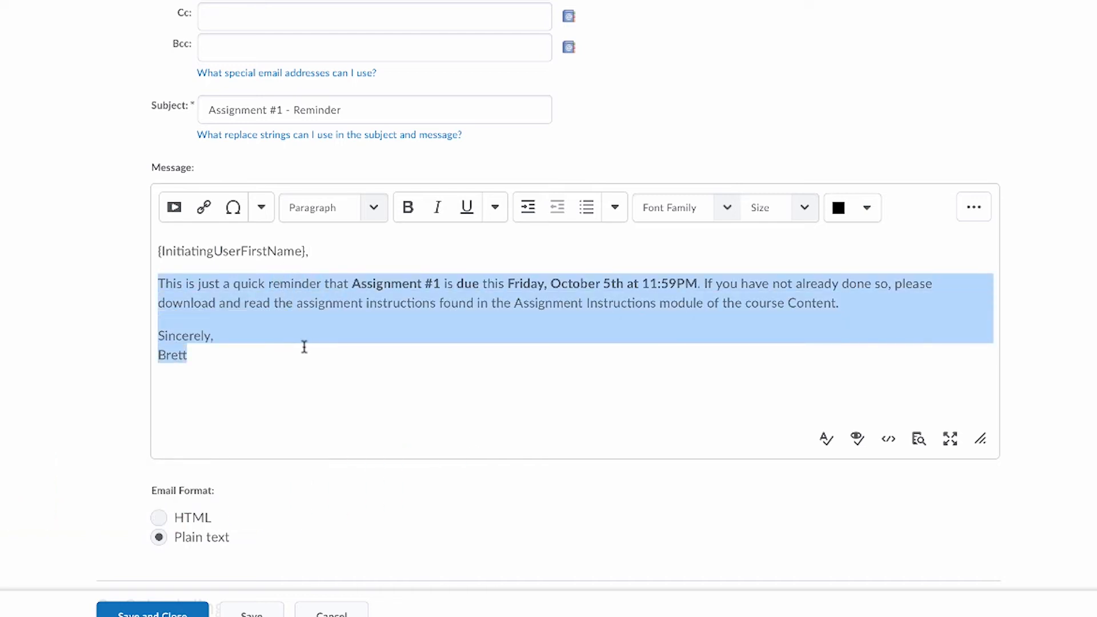
left_click(284, 389)
scroll(284, 389, "down", 2)
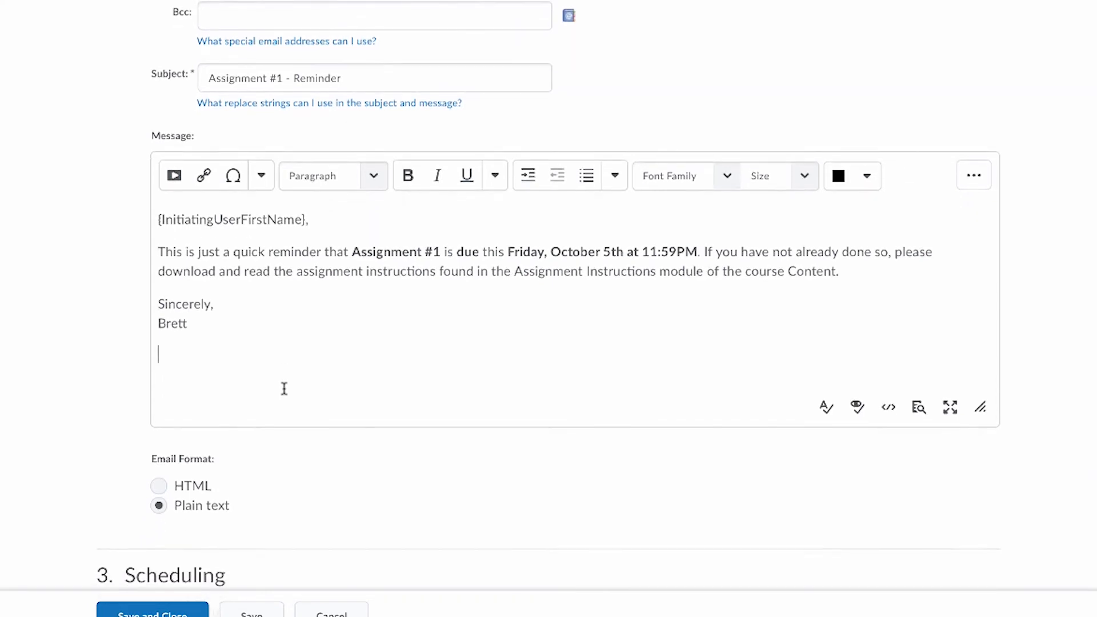
- Update the agent schedule to repeat daily, every 1 day, with both the start and end date at 10-3-2018
scroll(284, 389, "down", 1)
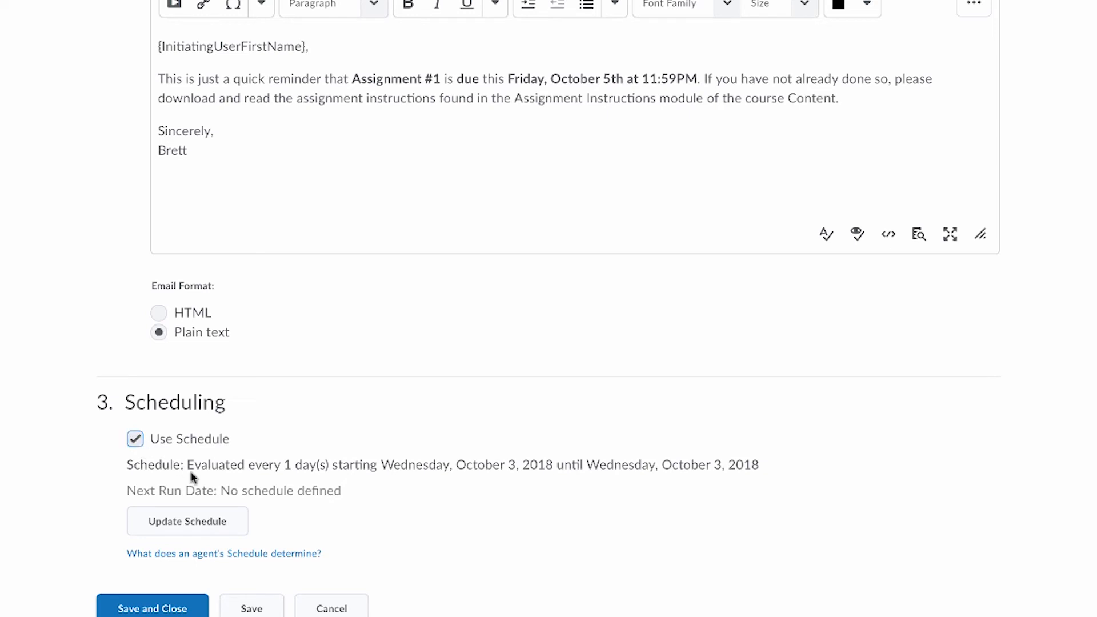
left_click(197, 531)
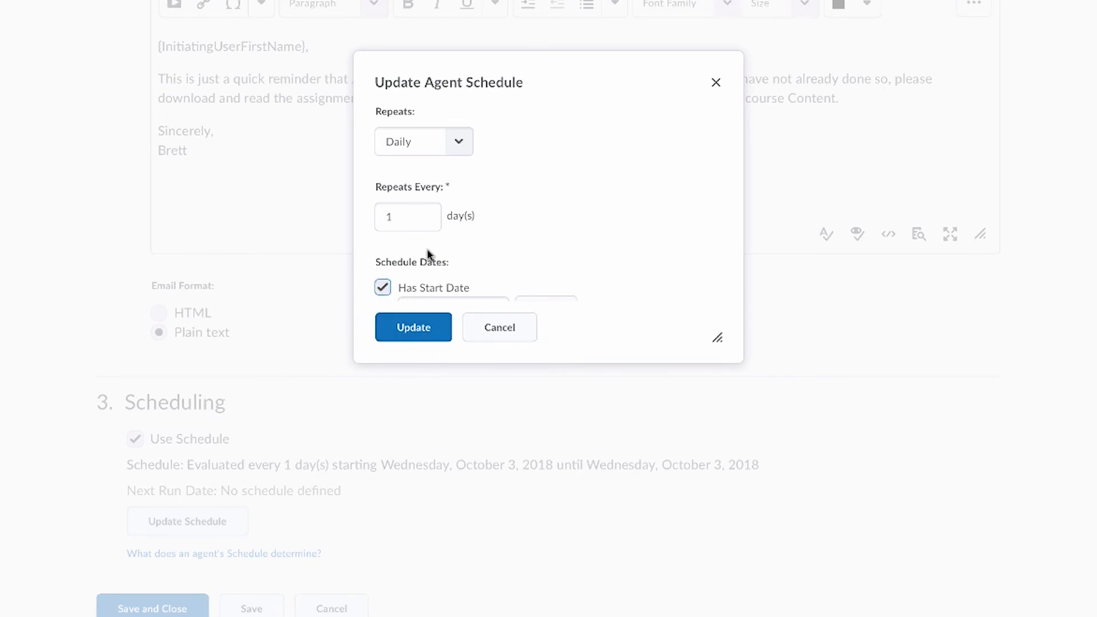
left_click(453, 150)
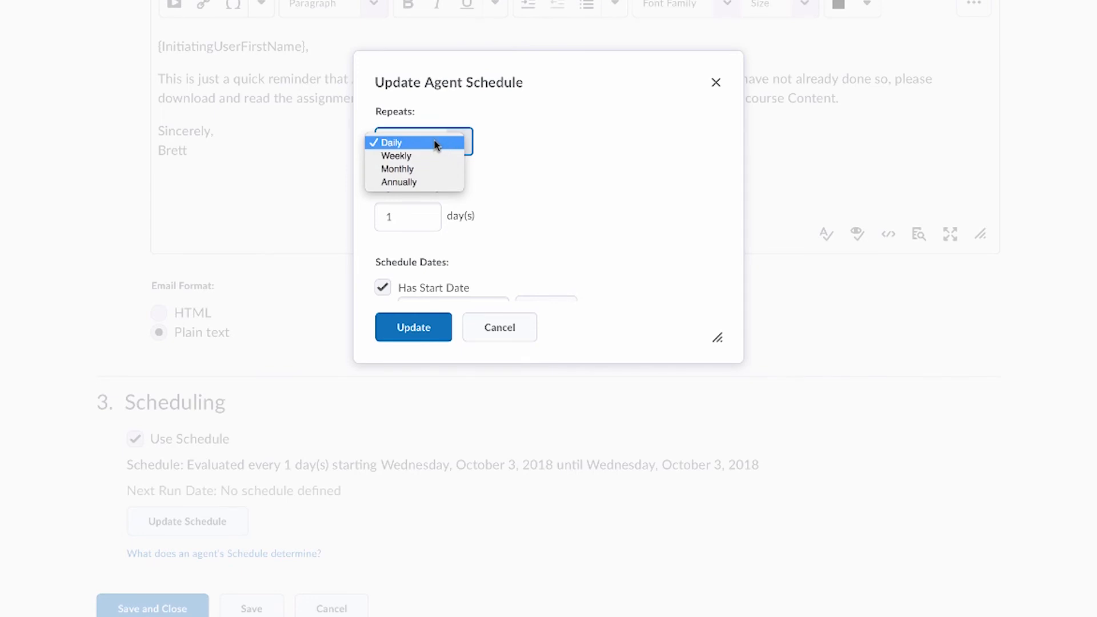
left_click(435, 143)
left_click(421, 217)
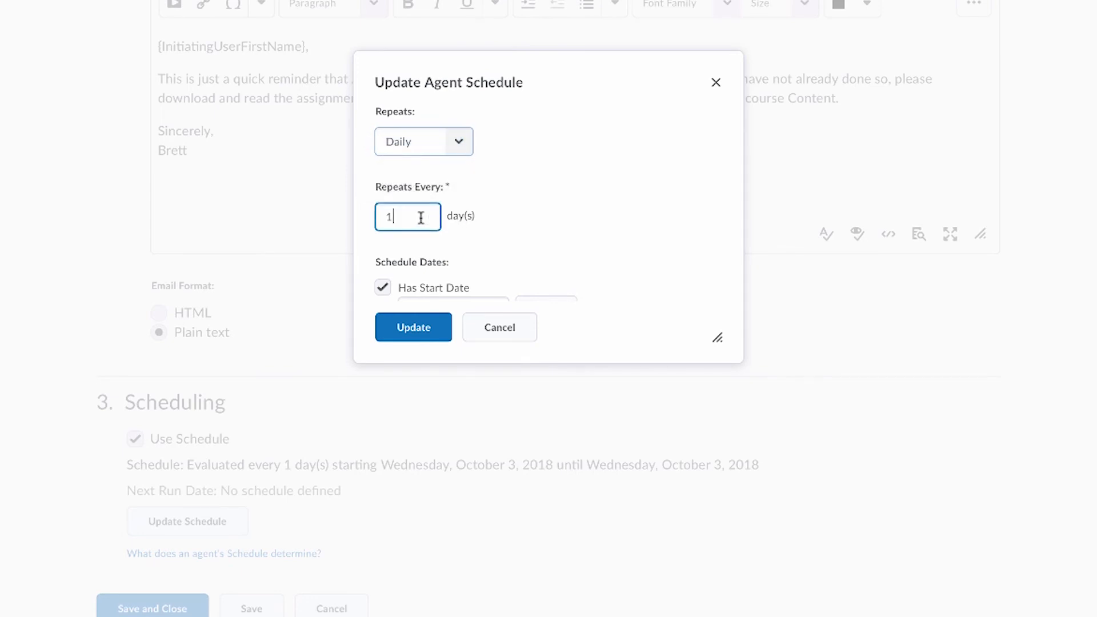
scroll(421, 217, "down", 3)
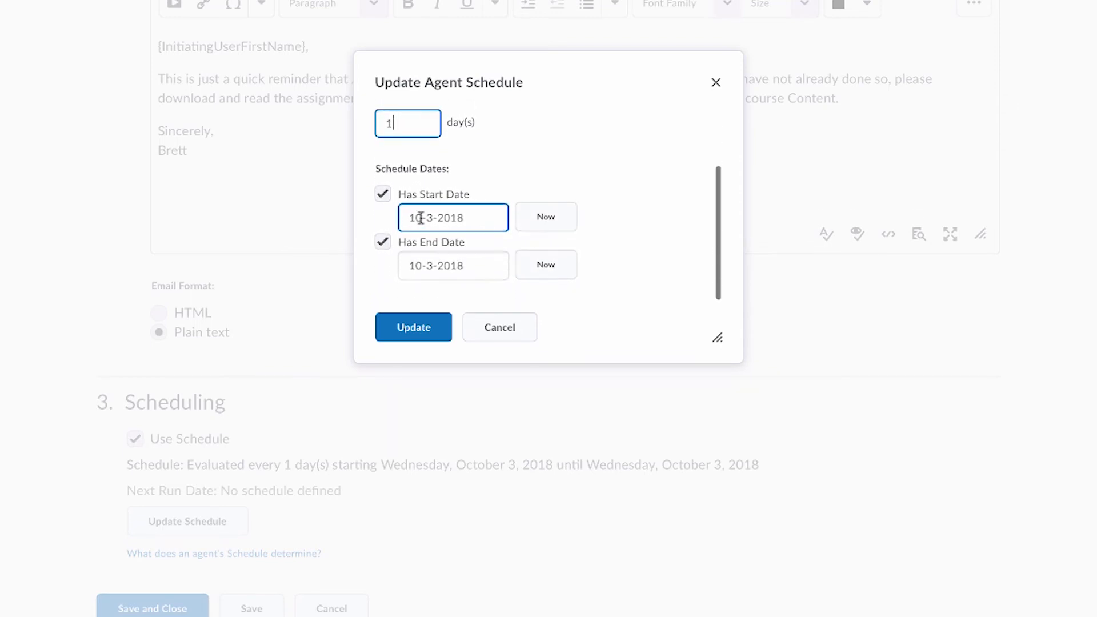
left_click(481, 216)
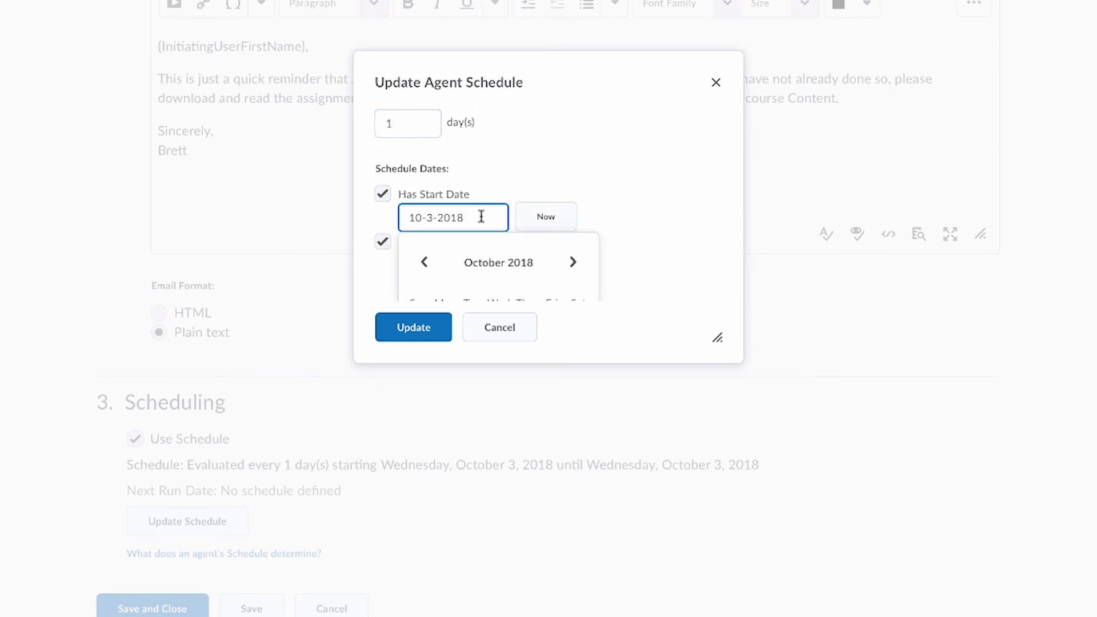
left_click(497, 186)
left_click(489, 263)
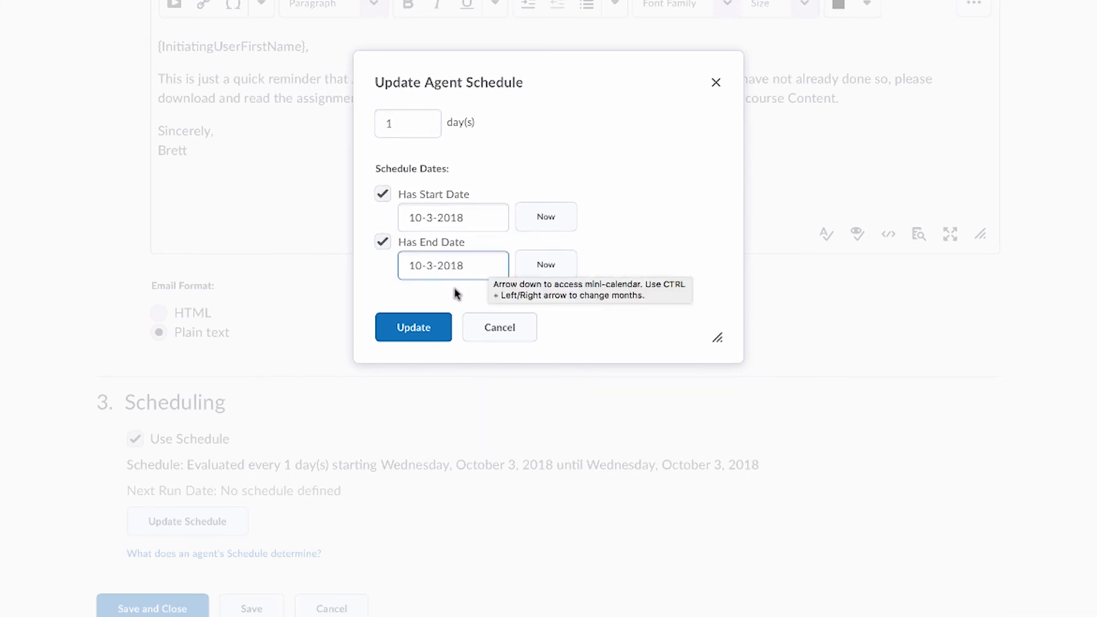
left_click(421, 325)
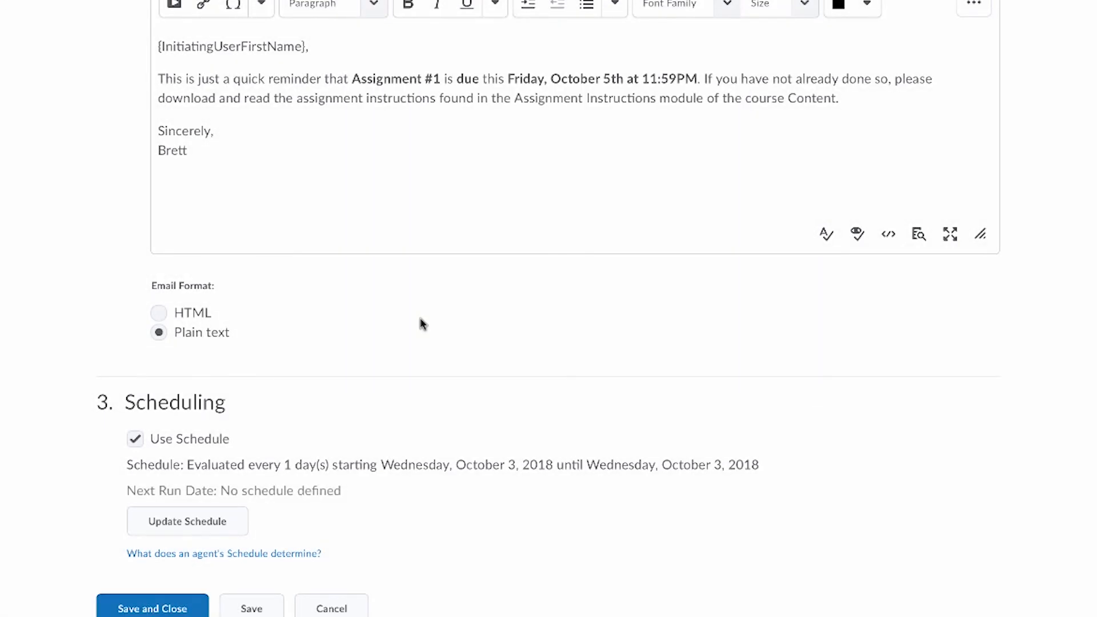
- Save and close the agent, accepting the changes made to it
left_click(165, 610)
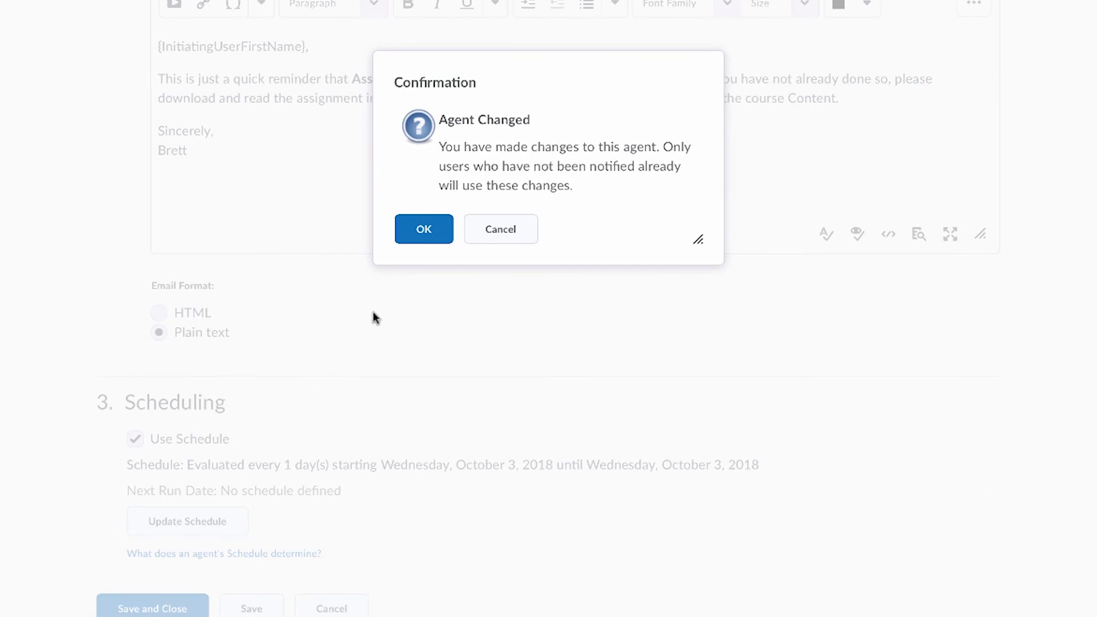
left_click(422, 235)
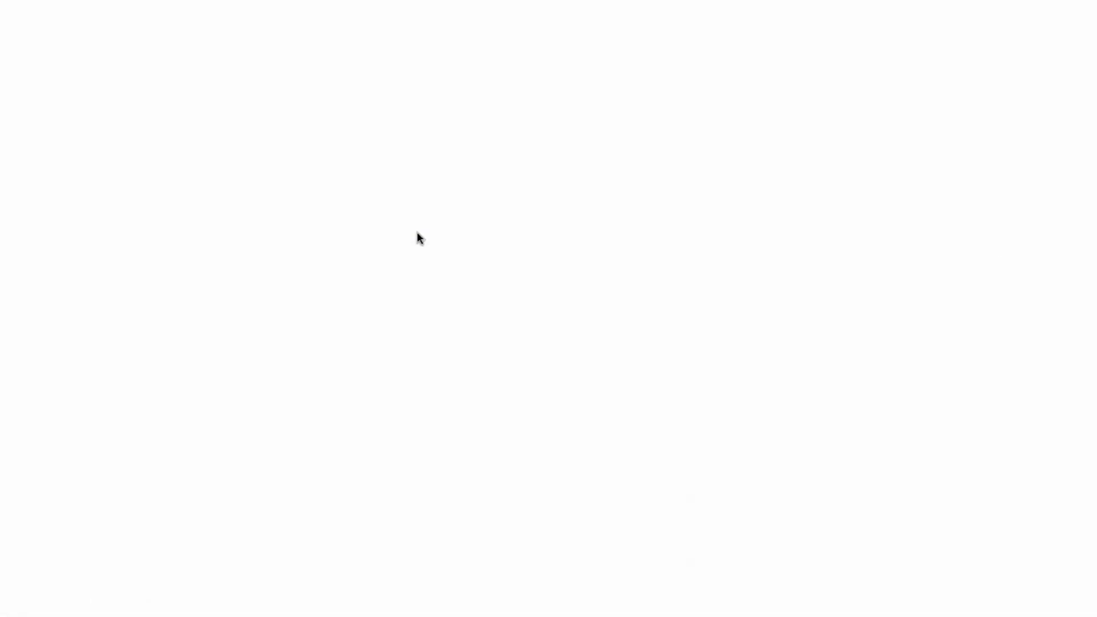